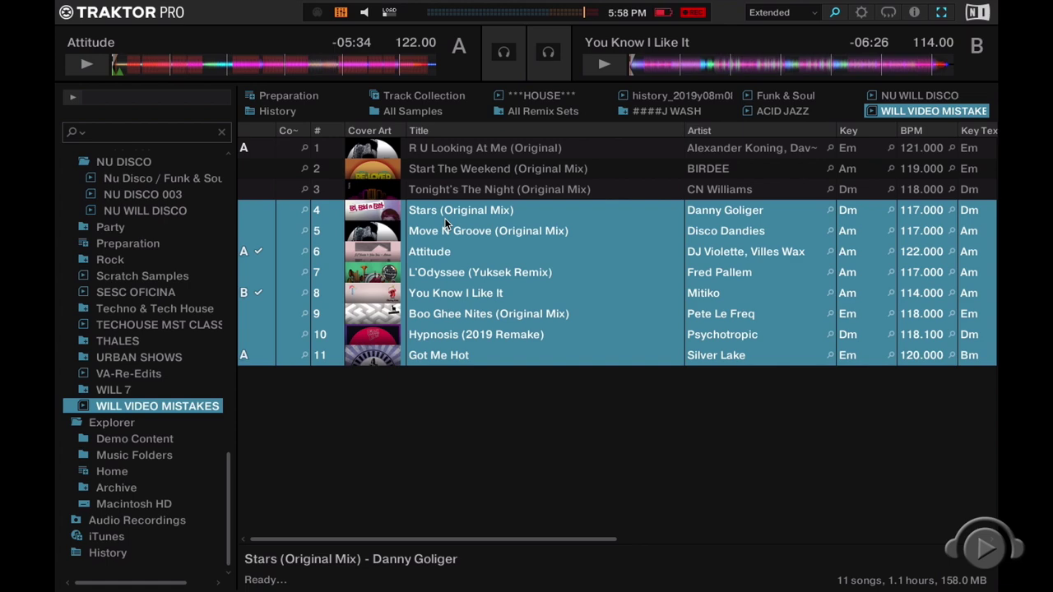
Select every track in the WILL VIDEO MISTAKES playlist and analyze them with the All option.
key("super+a")
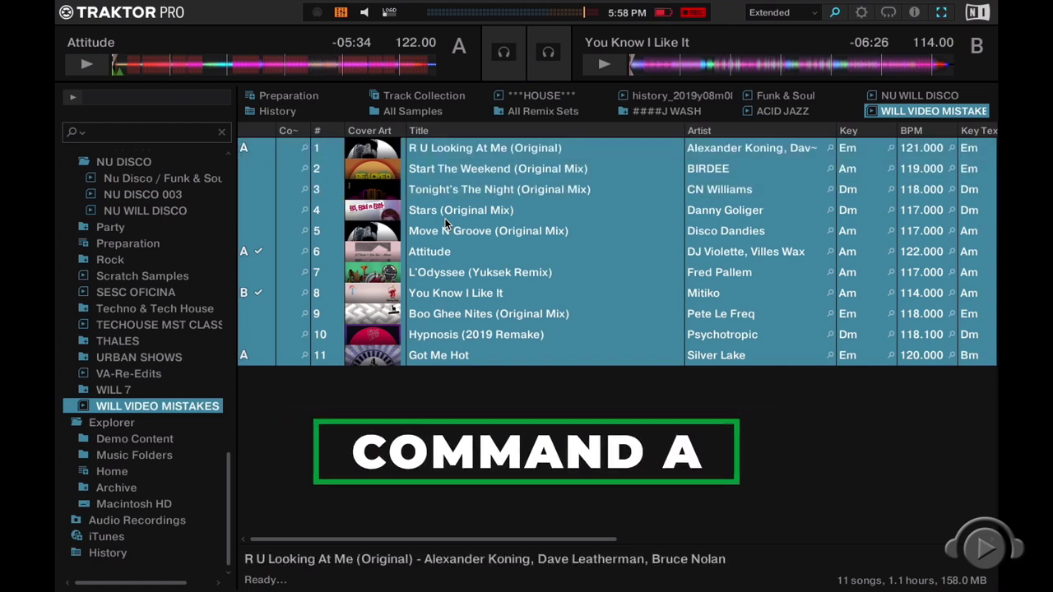
left_click(444, 216)
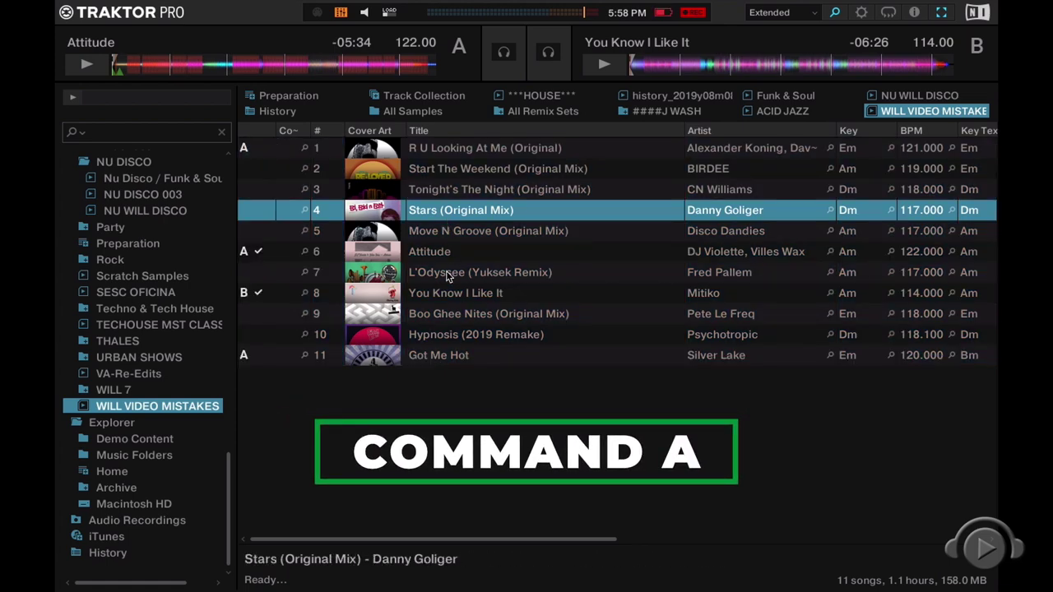
left_click(442, 151)
left_click(444, 355, "shift")
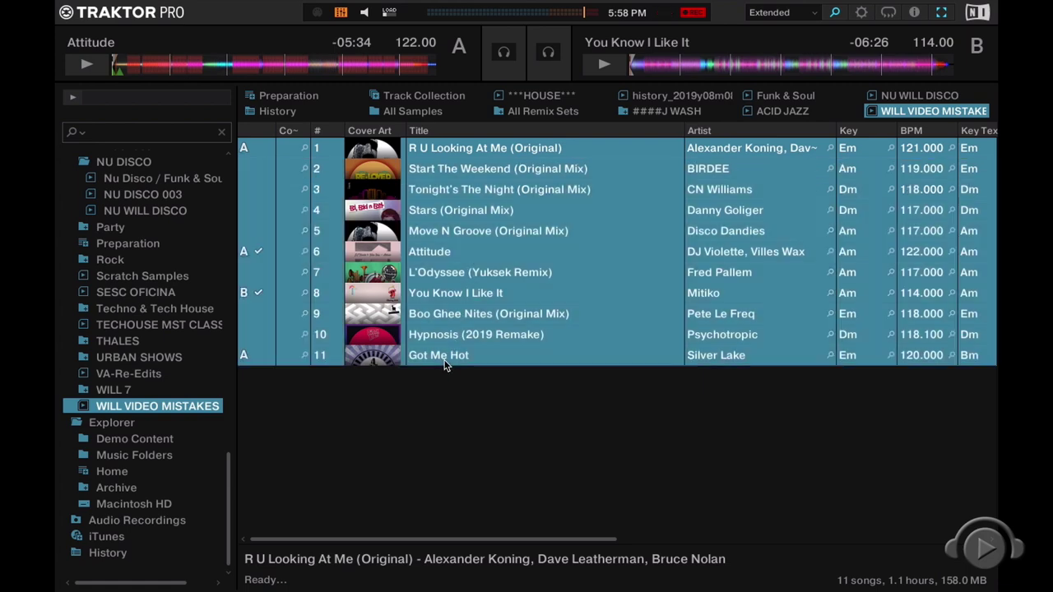
left_click(447, 355)
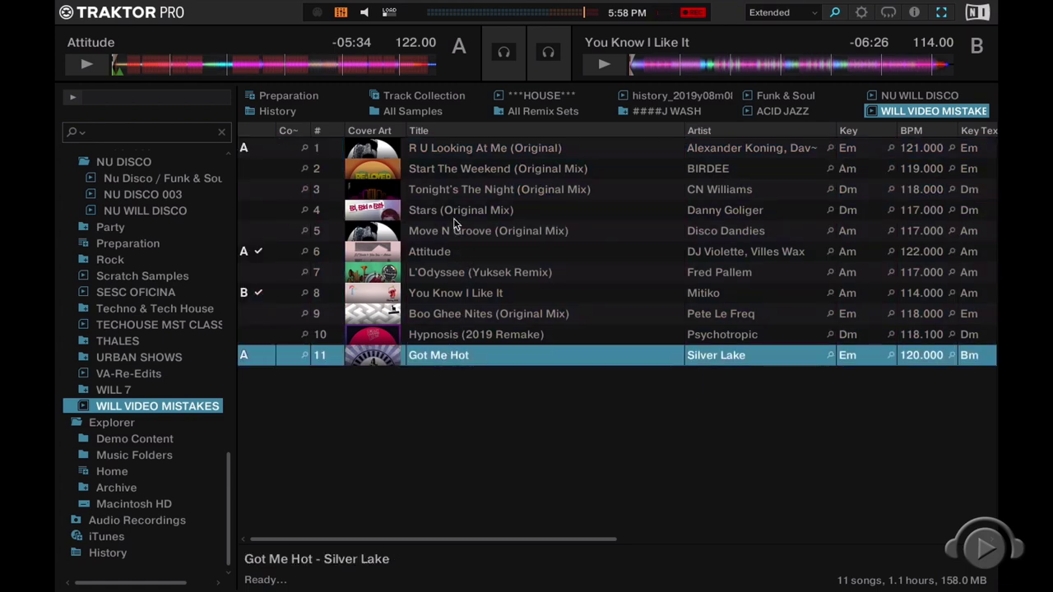
left_click(448, 151, "shift")
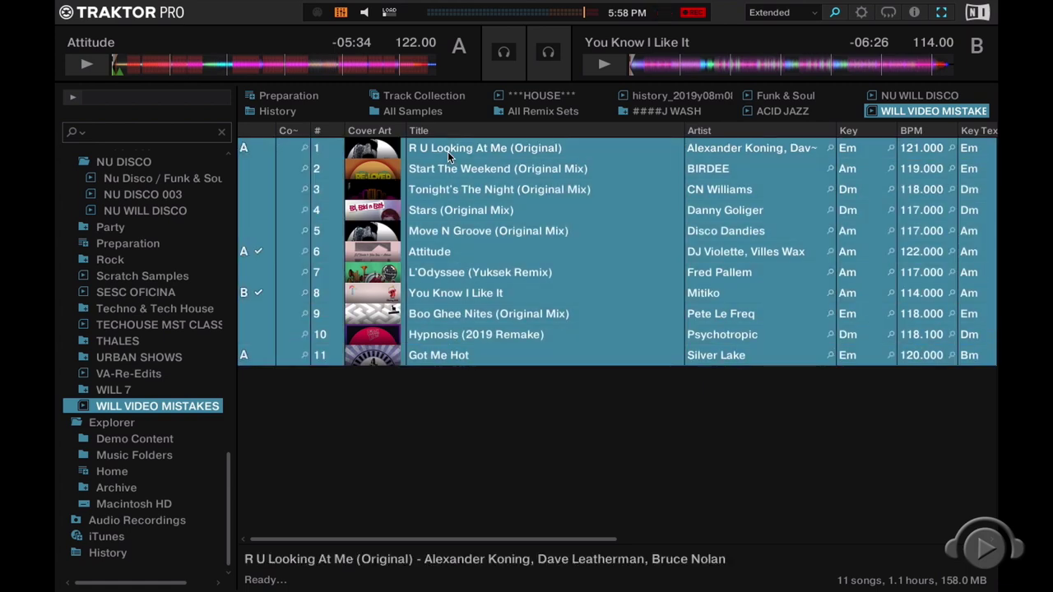
right_click(447, 152)
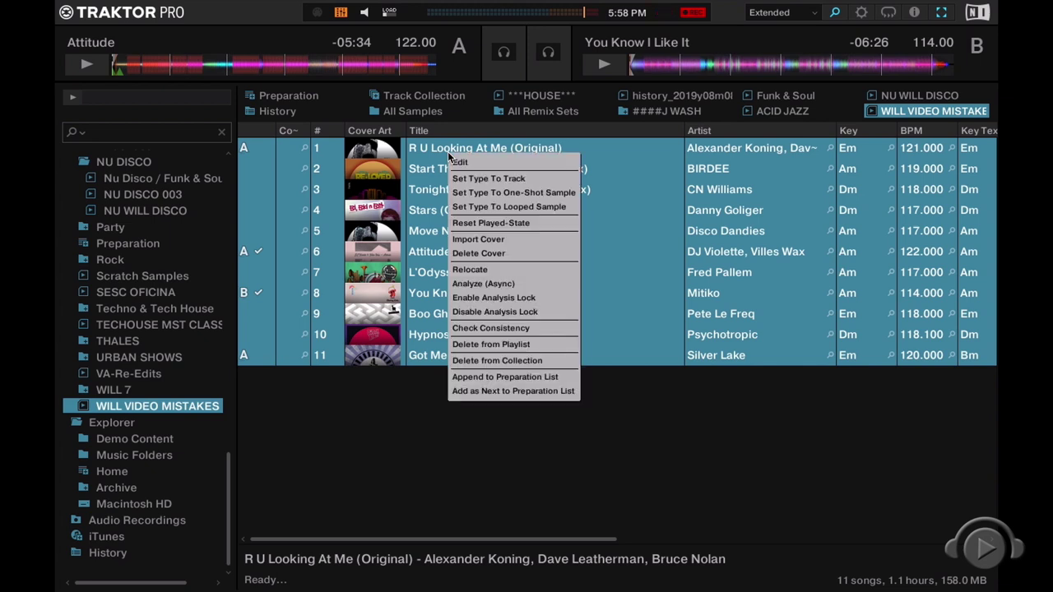
left_click(545, 283)
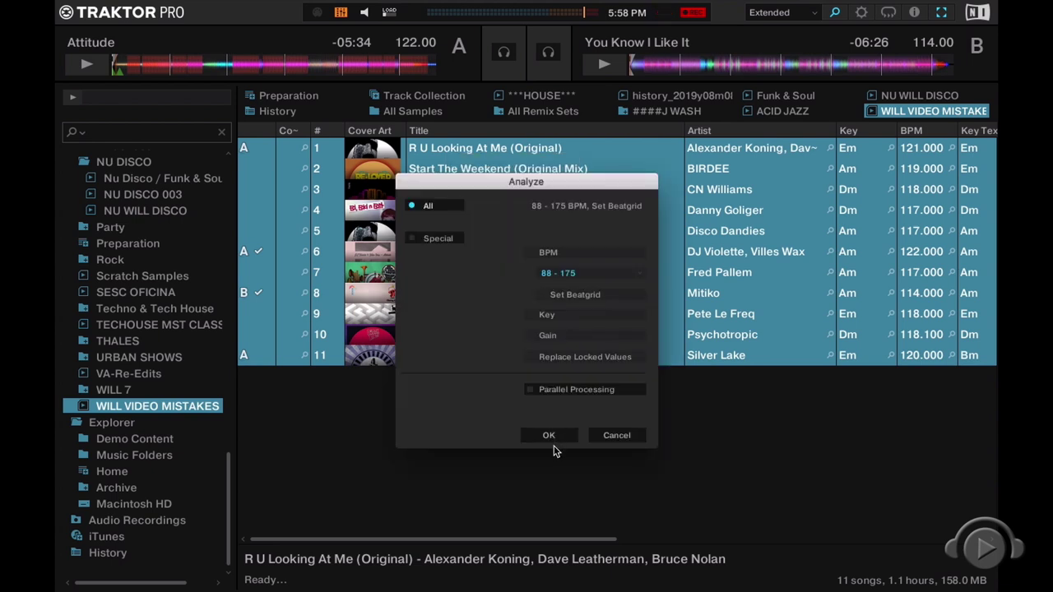
left_click(549, 436)
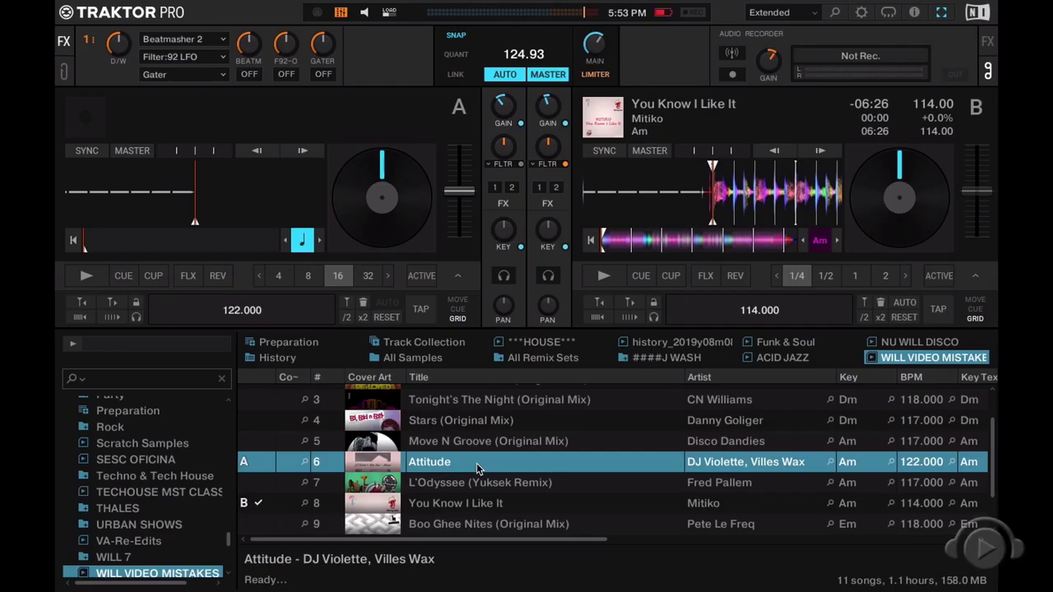
Load the track Attitude onto deck A and hide that deck's platter to widen its waveform.
left_click_drag(477, 467, 205, 191)
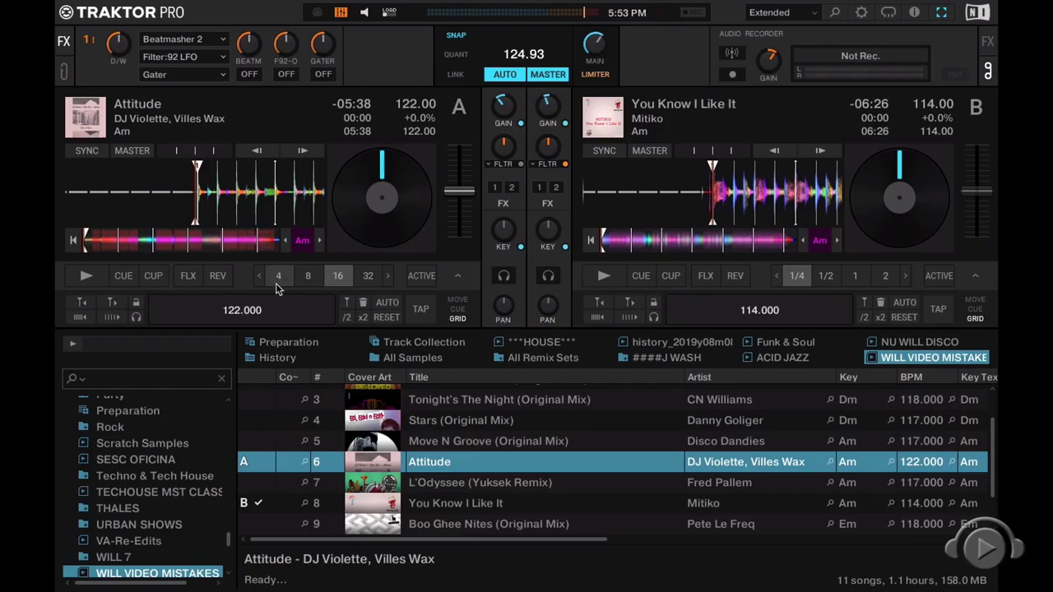
left_click(390, 206)
left_click(430, 151)
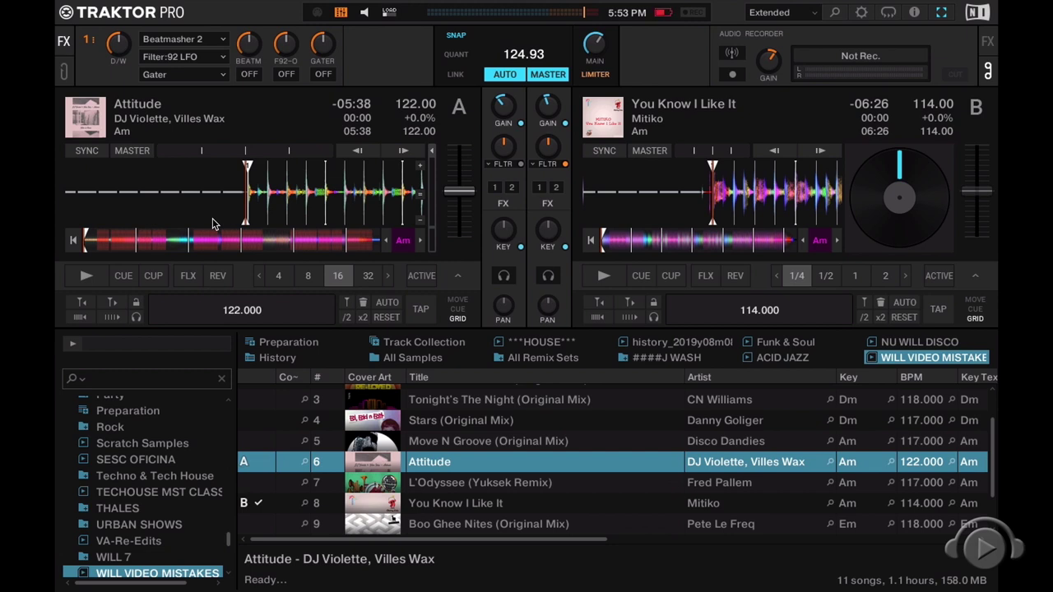
Preview the first seconds of deck A, stop it, and show FX unit 2 in place of the audio recorder.
key("space")
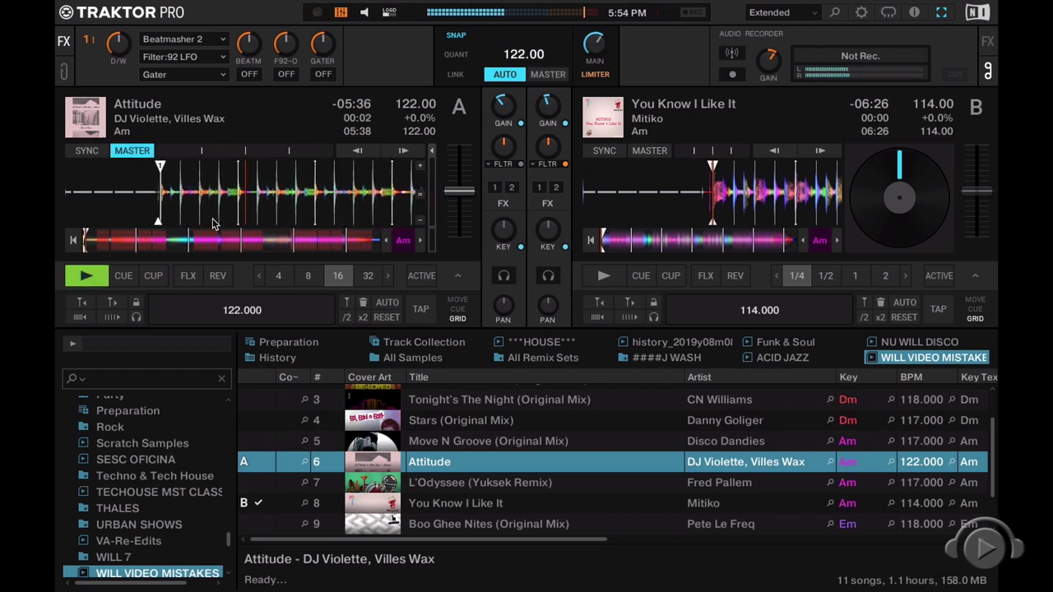
key("space")
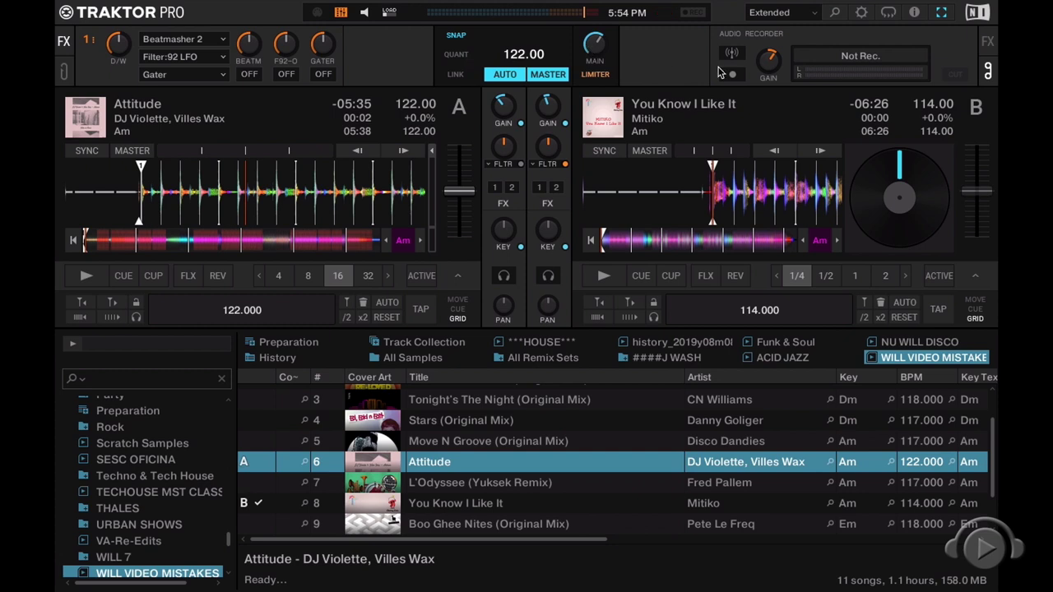
left_click(987, 45)
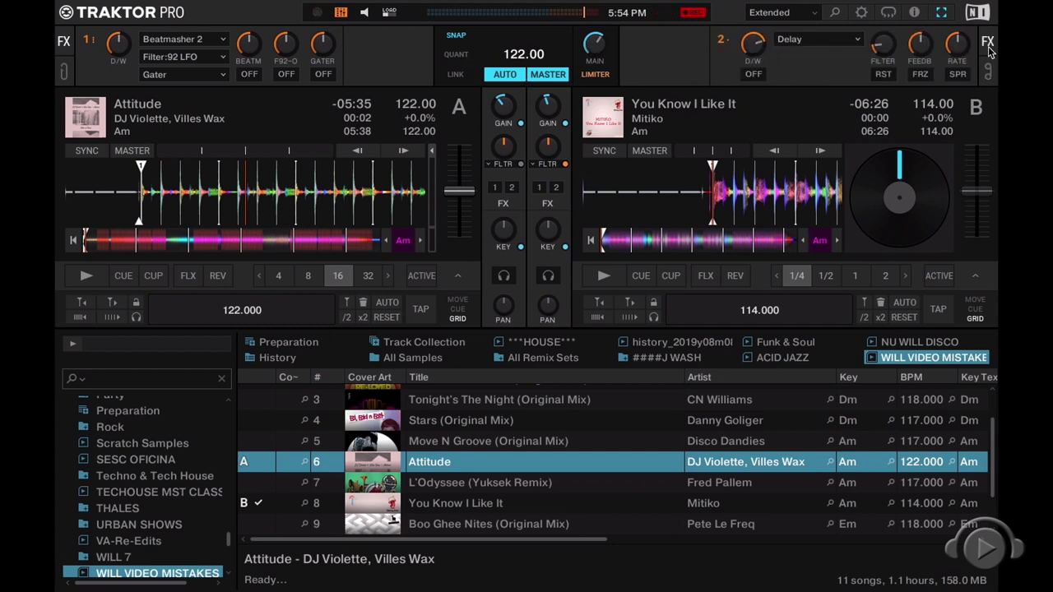
Play Attitude on deck A from its start and activate a 16-beat loop about 8 seconds in.
key("ctrl+Left")
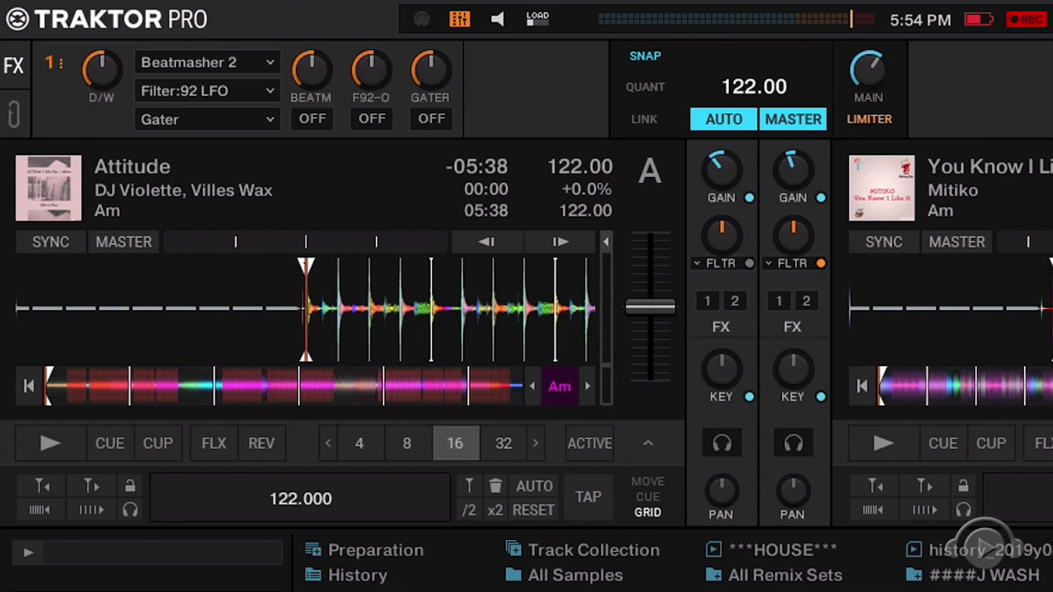
key("space")
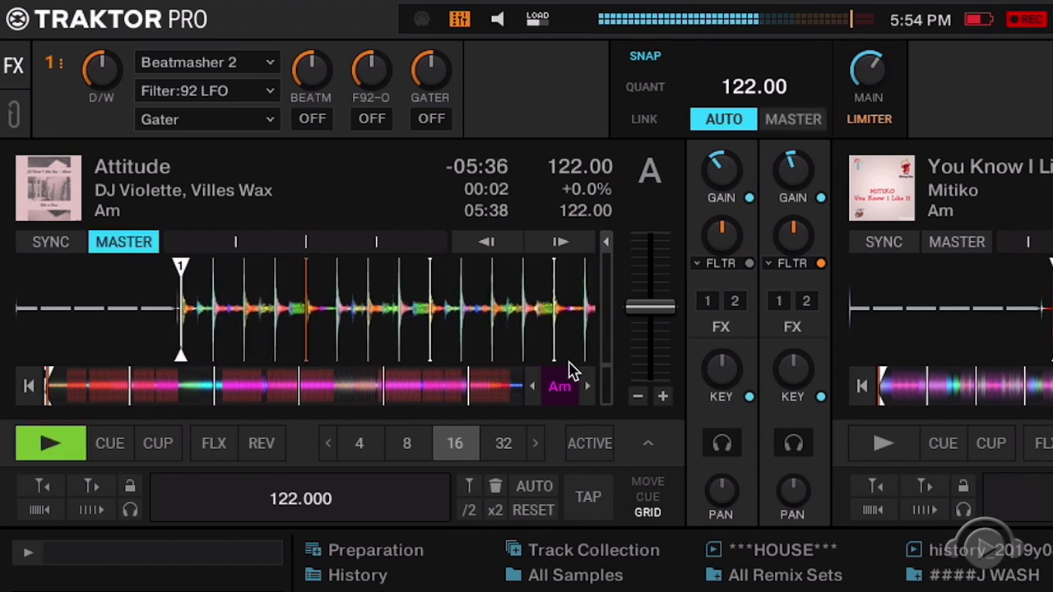
left_click(460, 457)
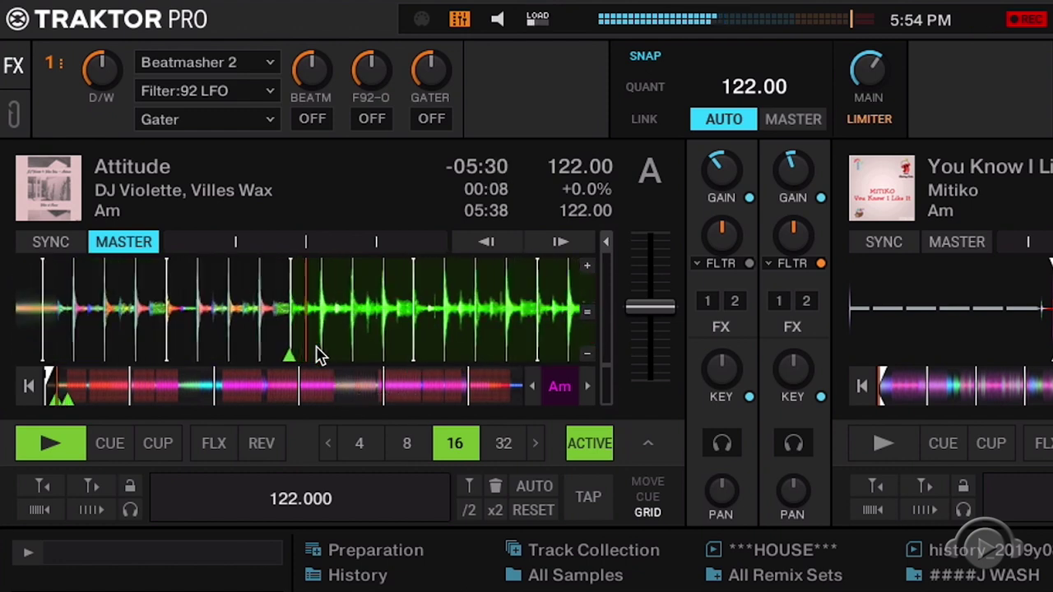
Try shorter loop sizes of 8, 4 and 2 beats on deck A, ending back on 16 beats.
left_click(411, 449)
left_click(356, 445)
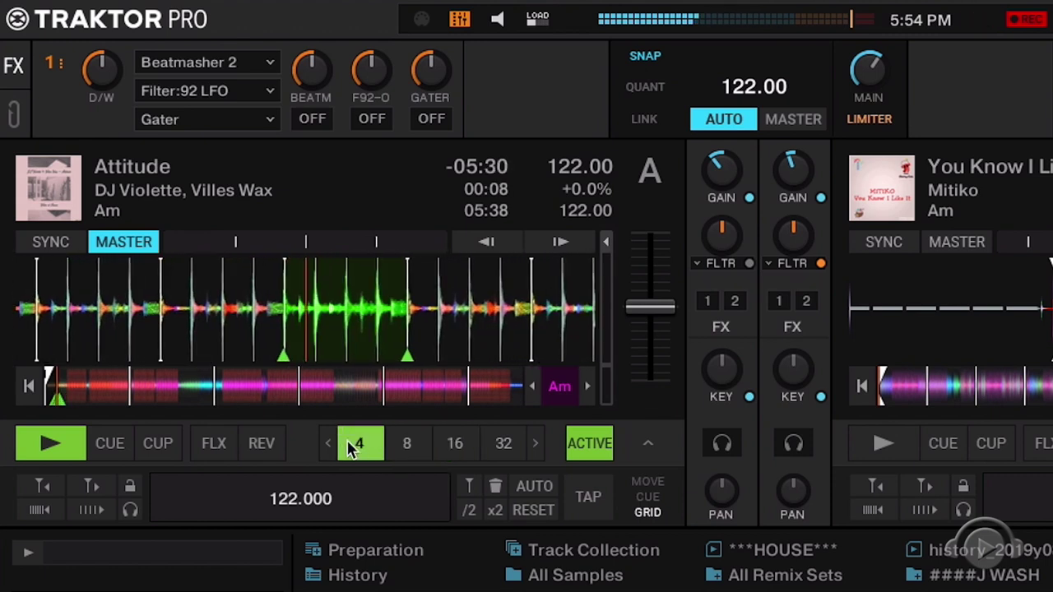
left_click(329, 449)
left_click(360, 452)
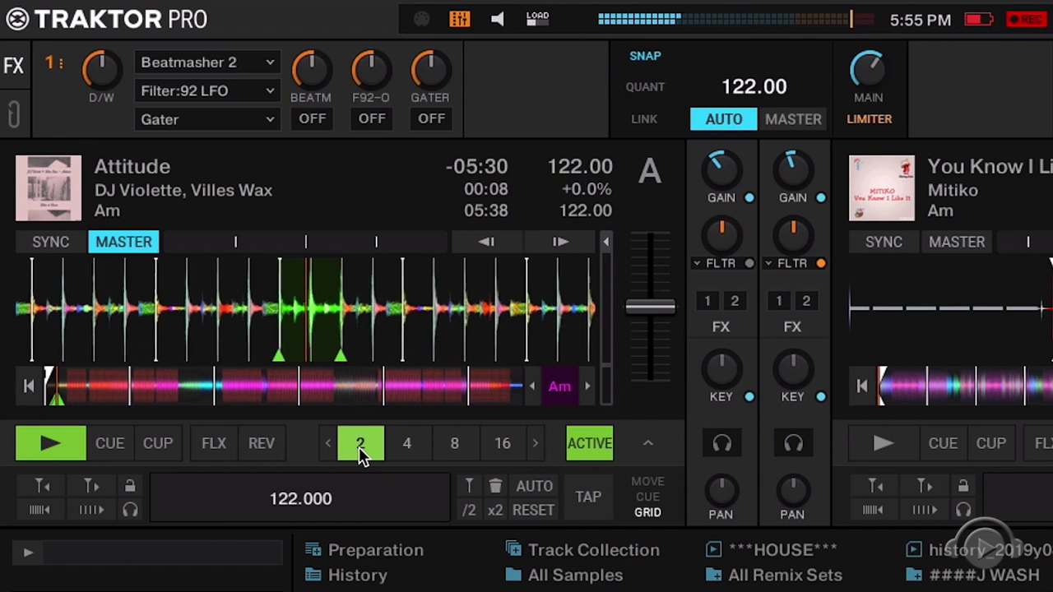
left_click(504, 444)
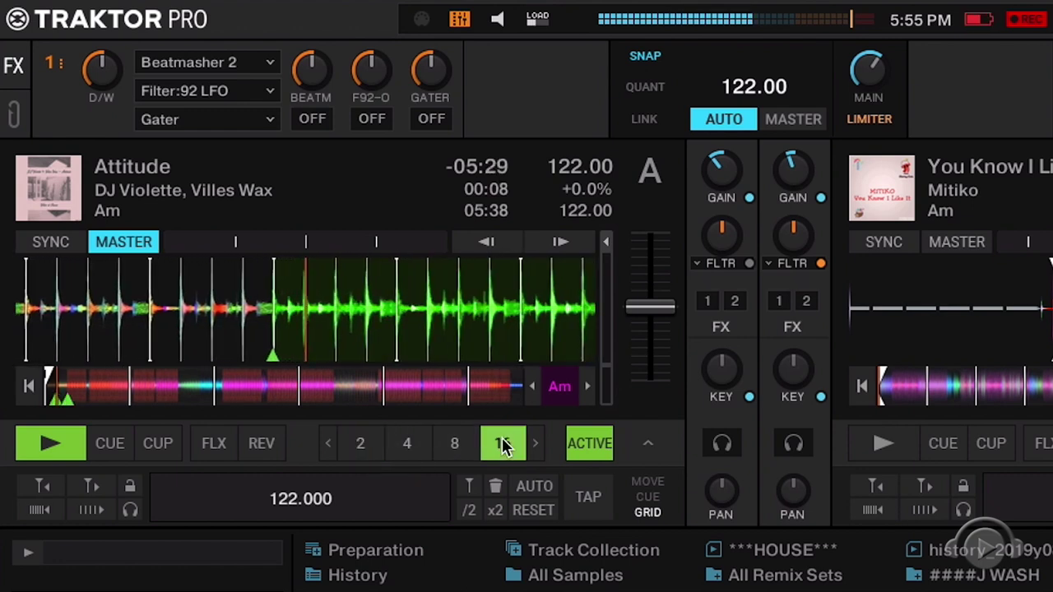
Set deck A's move mode to Loop and shift the active loop back by one loop length.
left_click(649, 500)
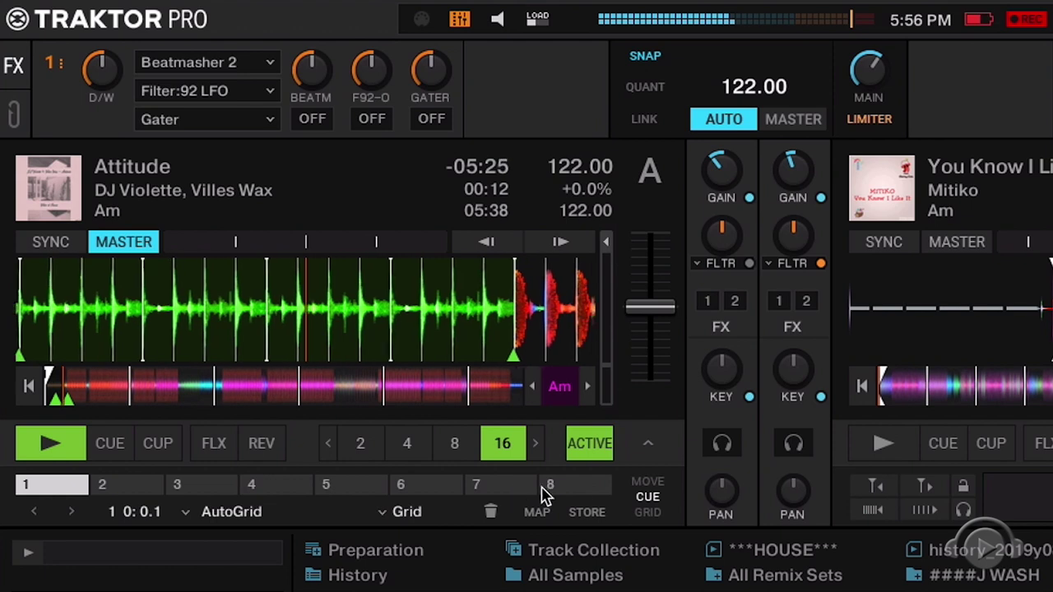
left_click(649, 485)
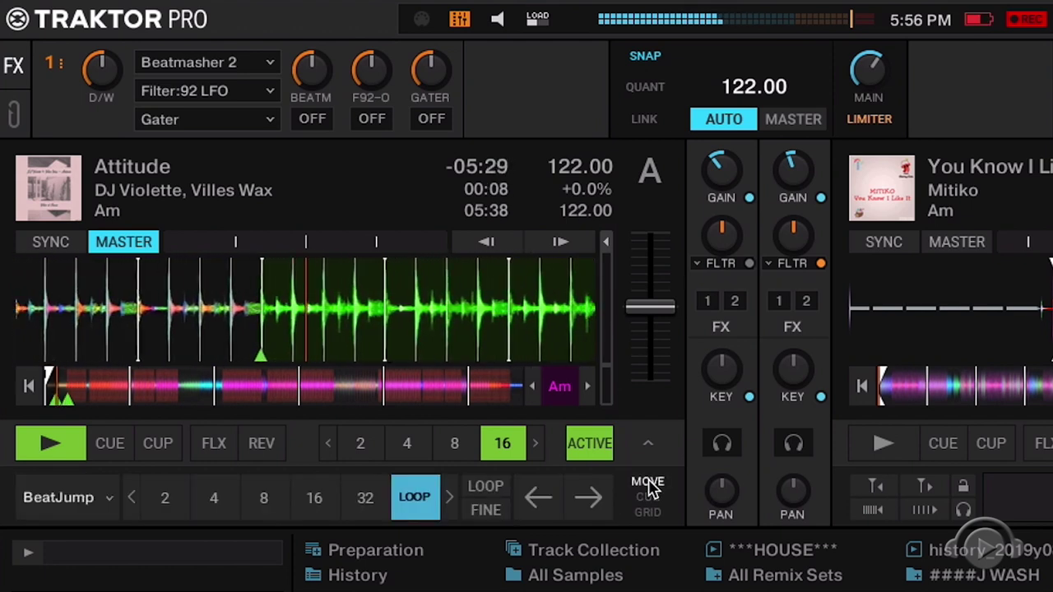
left_click(108, 501)
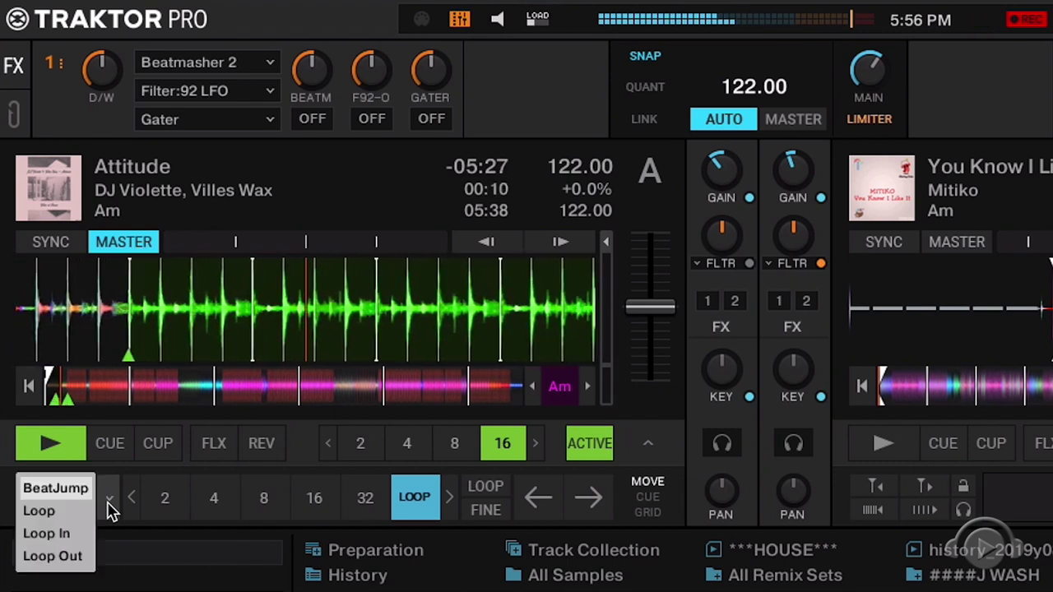
left_click(55, 511)
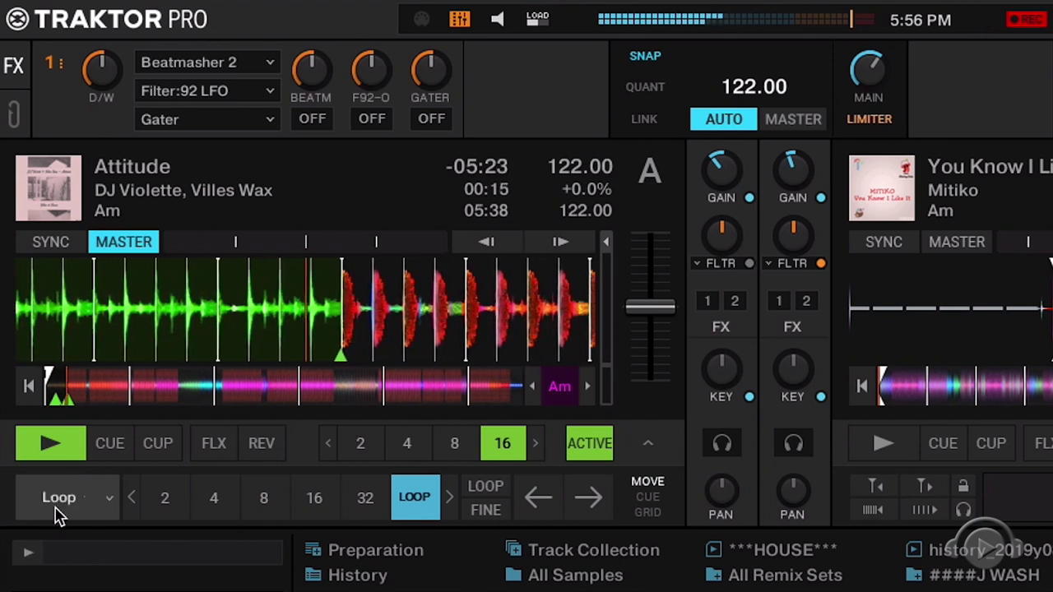
left_click(540, 510)
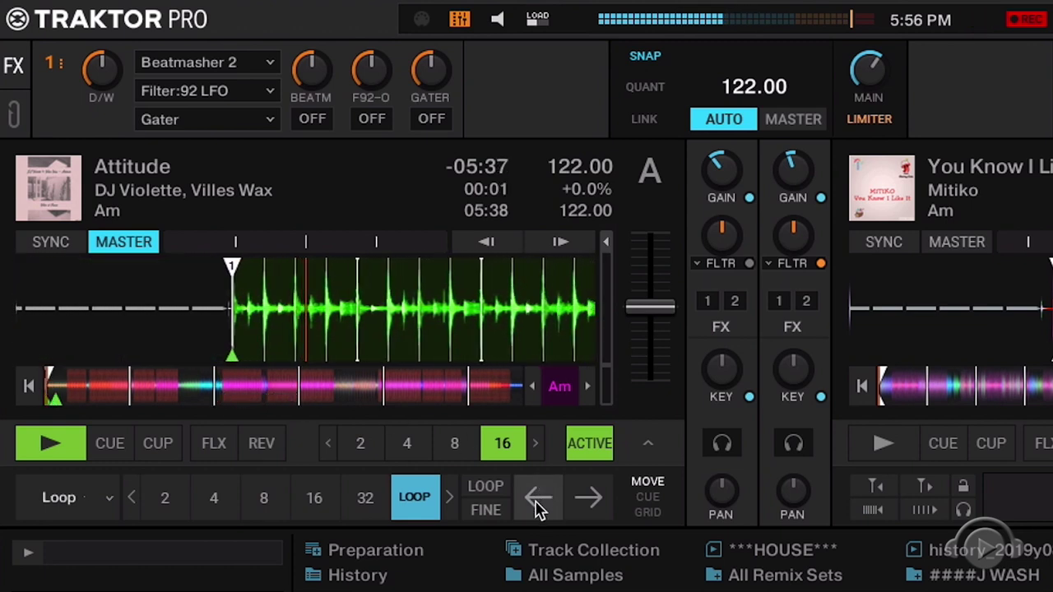
Apply Beatmasher 2 from FX unit 1 to deck A with its amount at 3/16, and stop playback.
left_click(318, 129)
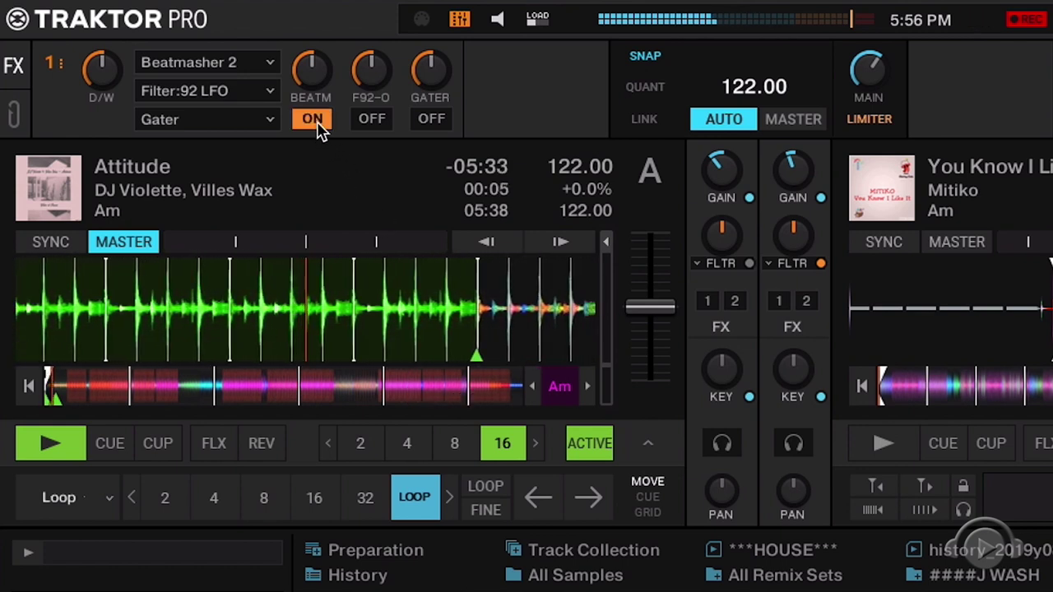
left_click(707, 301)
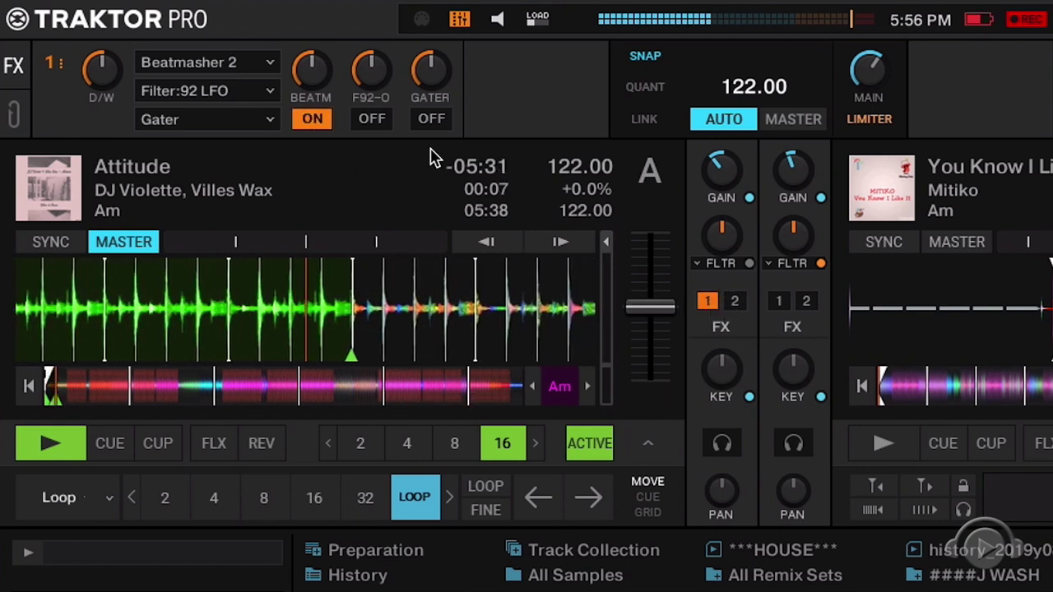
mouse_move(321, 78)
left_mouse_down()
mouse_move(321, 66)
mouse_move(321, 75)
left_mouse_up()
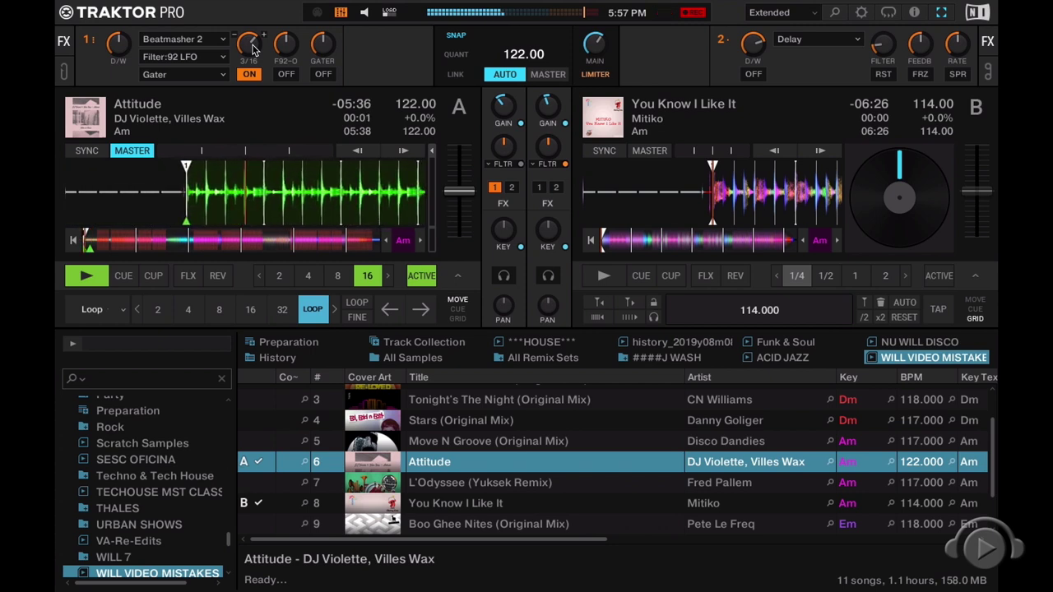
left_click(89, 279)
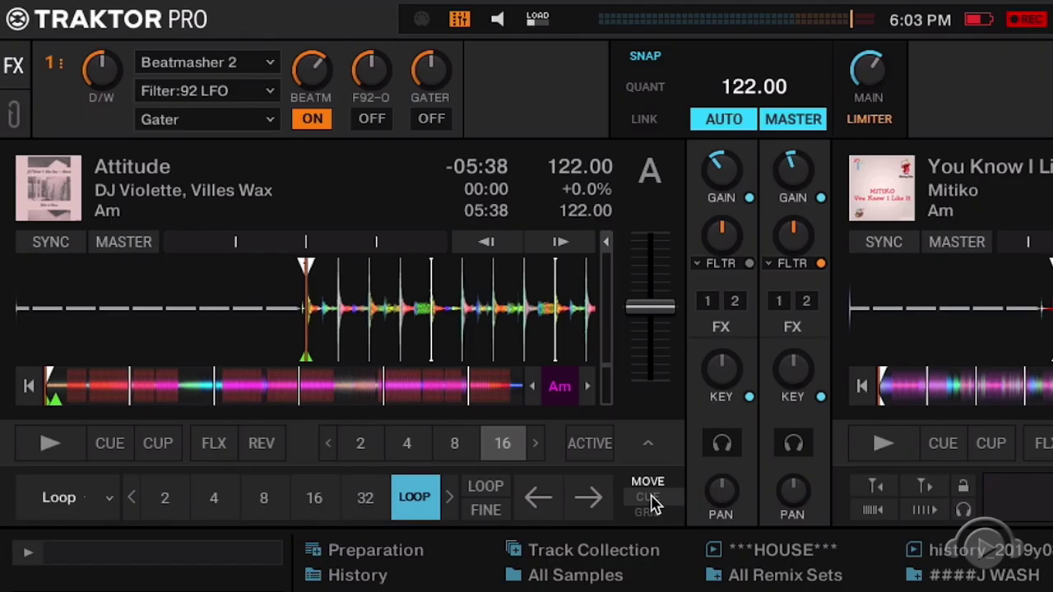
Show deck A's hotcues, recall hotcue 1, and store hotcue 2 at 02:05 where the beat comes in.
left_click(651, 497)
left_click(73, 485)
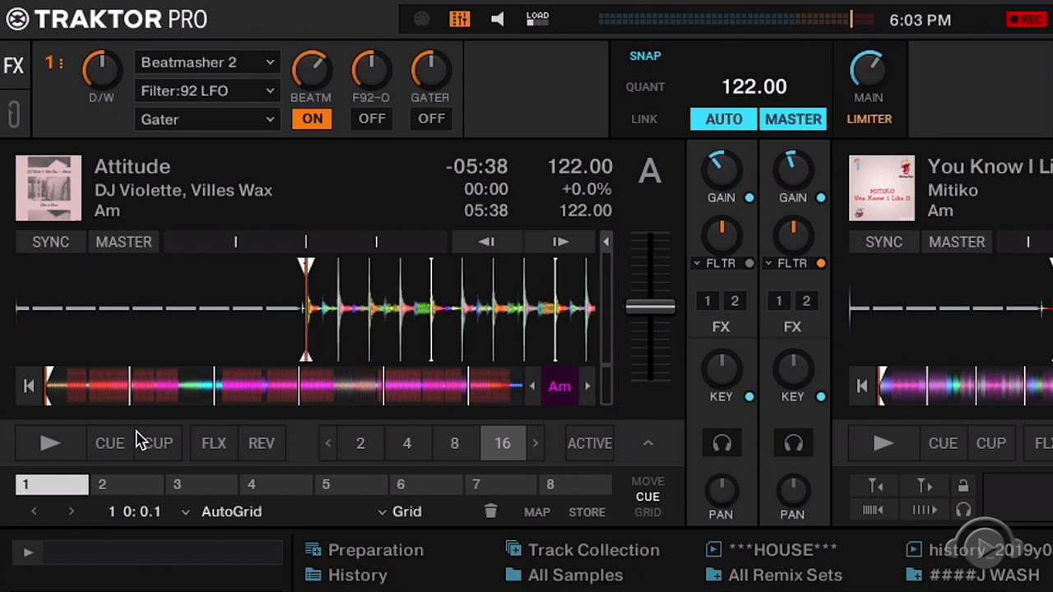
left_click(218, 395)
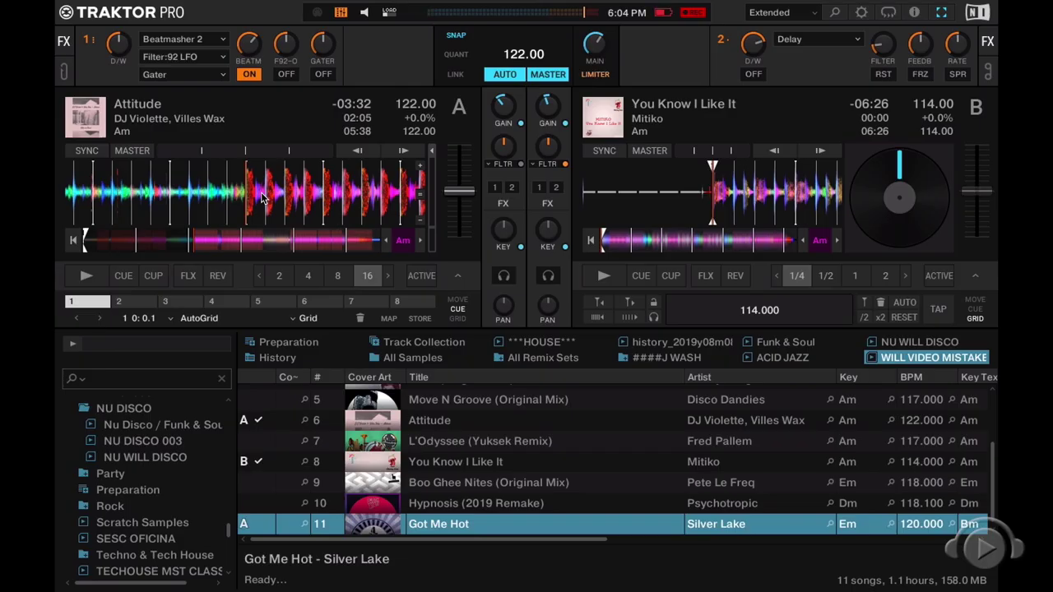
left_click(141, 303)
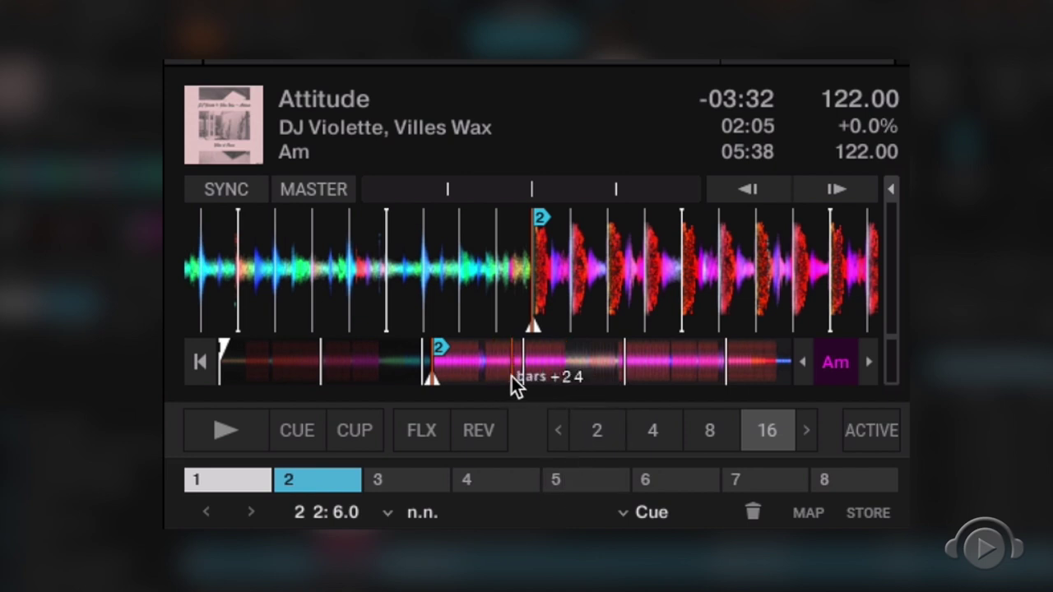
Align deck A's playhead with the start of the breakdown at 03:24 and store hotcue 3 there.
left_click(562, 371)
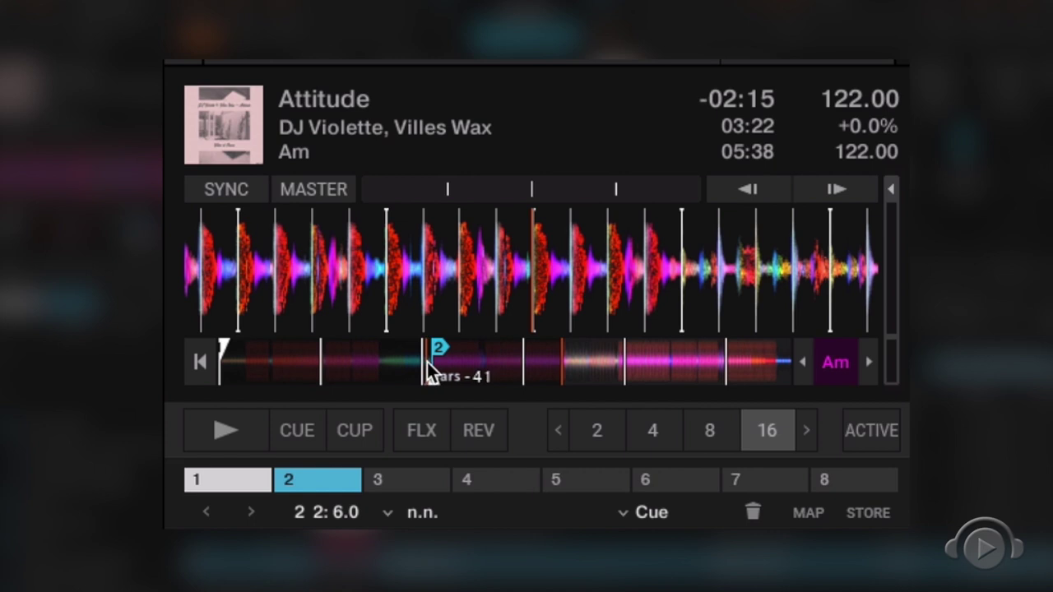
left_click(559, 361)
left_click_drag(630, 298, 430, 282)
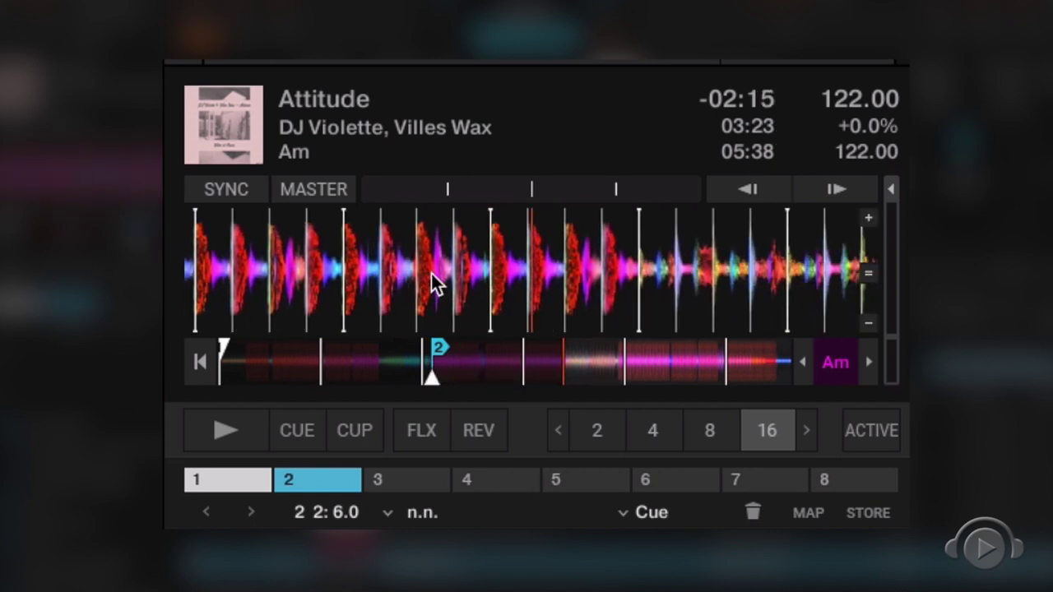
left_click_drag(584, 313, 497, 290)
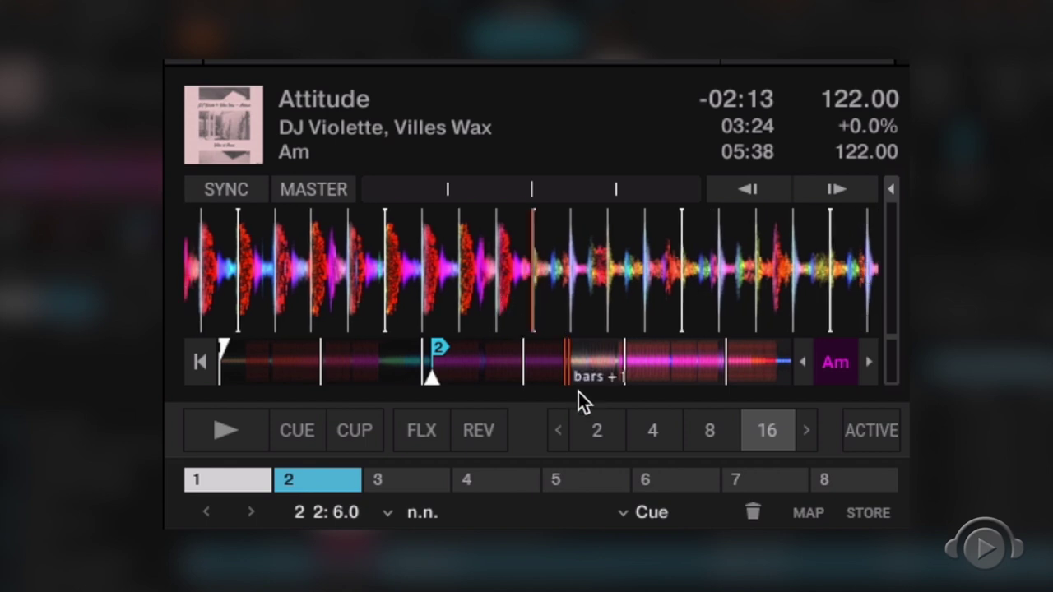
left_click(428, 474)
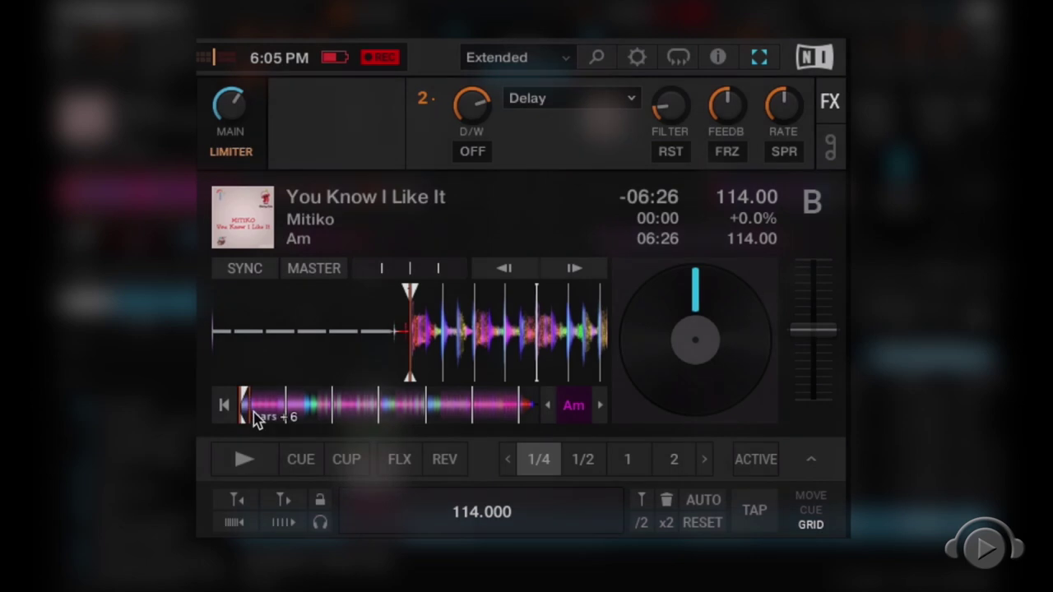
Store hotcue 2 at 01:24 in You Know I Like It on deck B and return to the track's start.
left_click(304, 410)
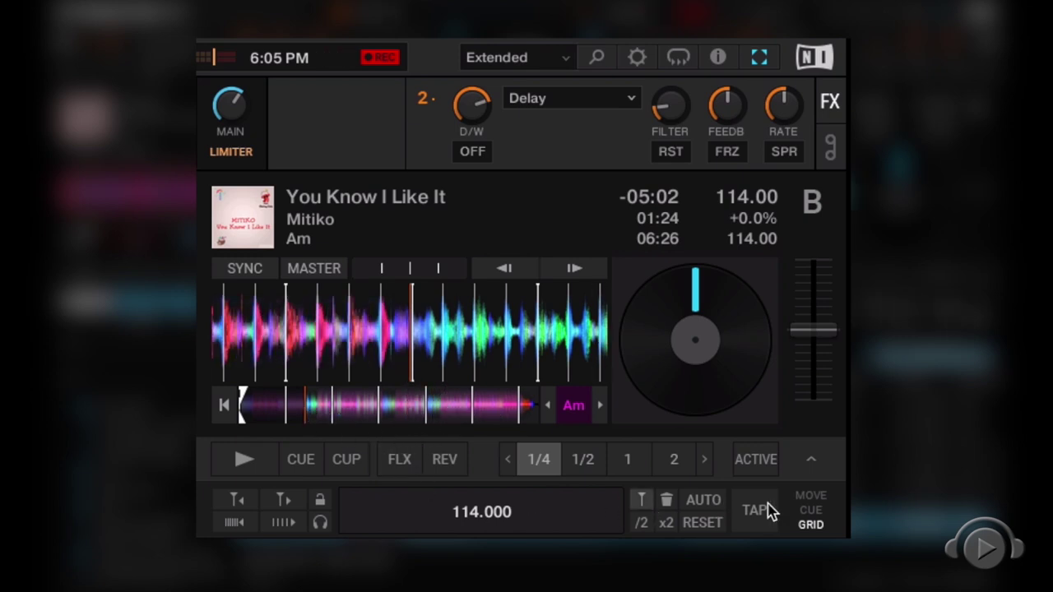
left_click(810, 510)
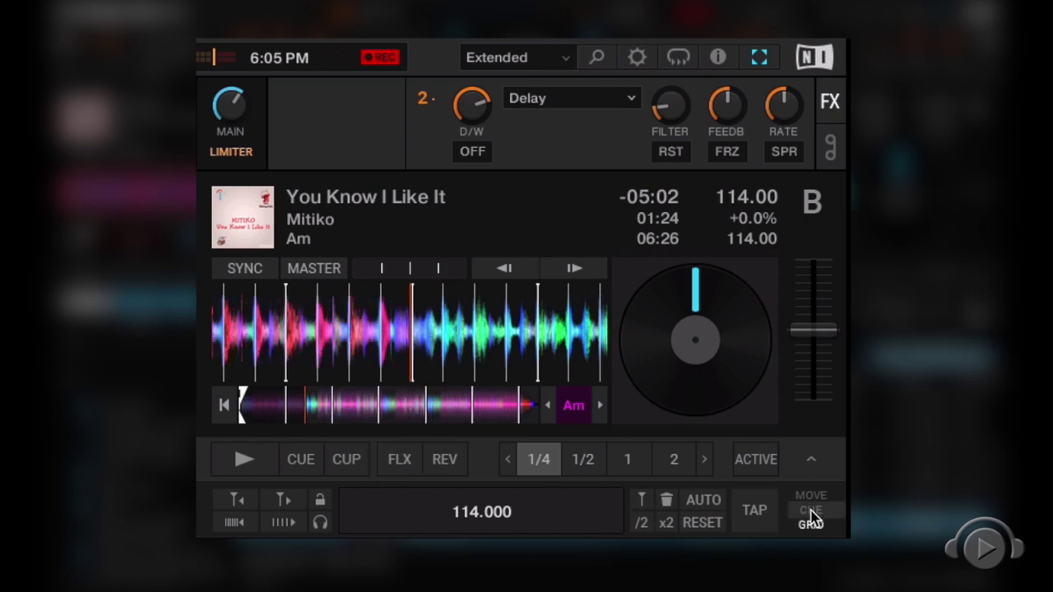
left_click(335, 502)
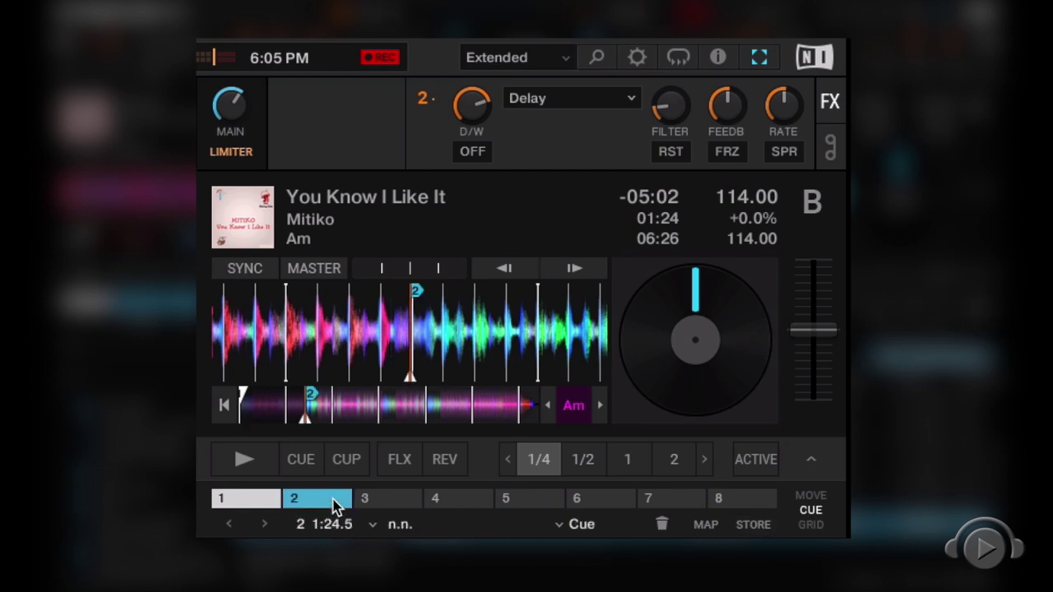
left_click(226, 404)
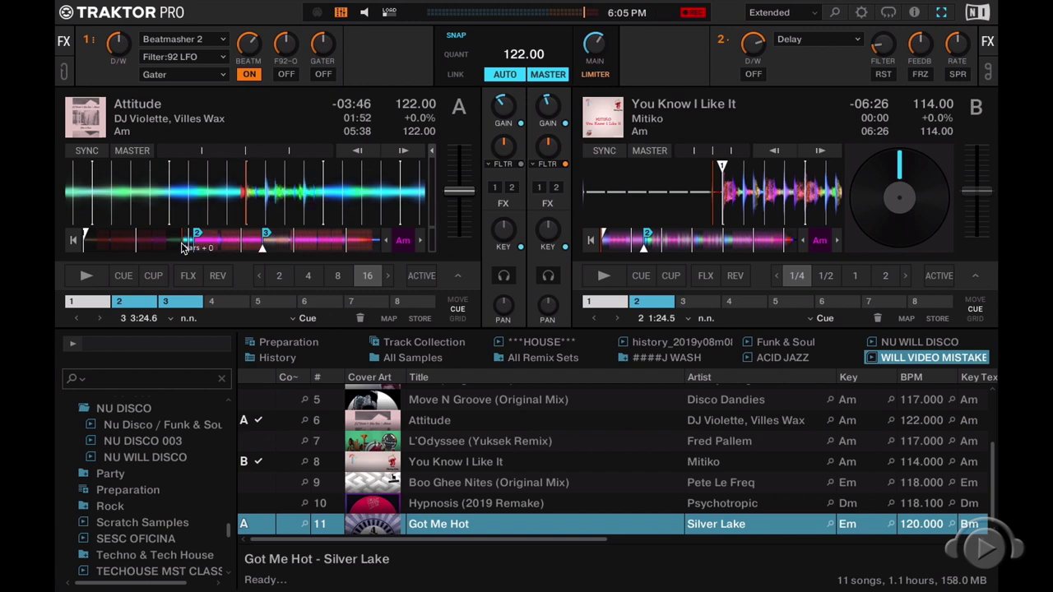